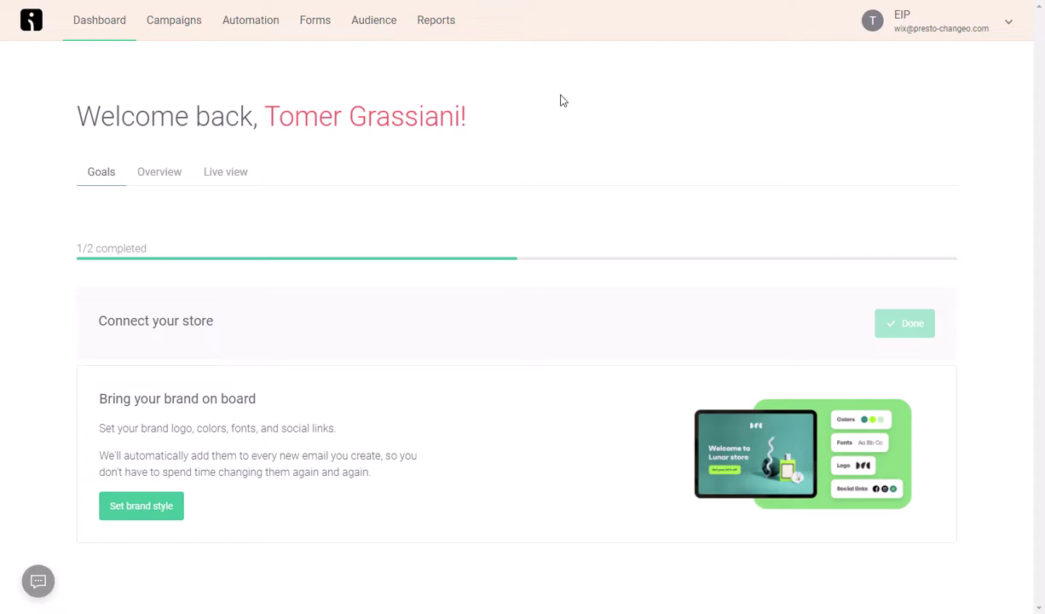
- Go to Automation and open the Abandoned Cart workflow in Preview & Start
click(251, 23)
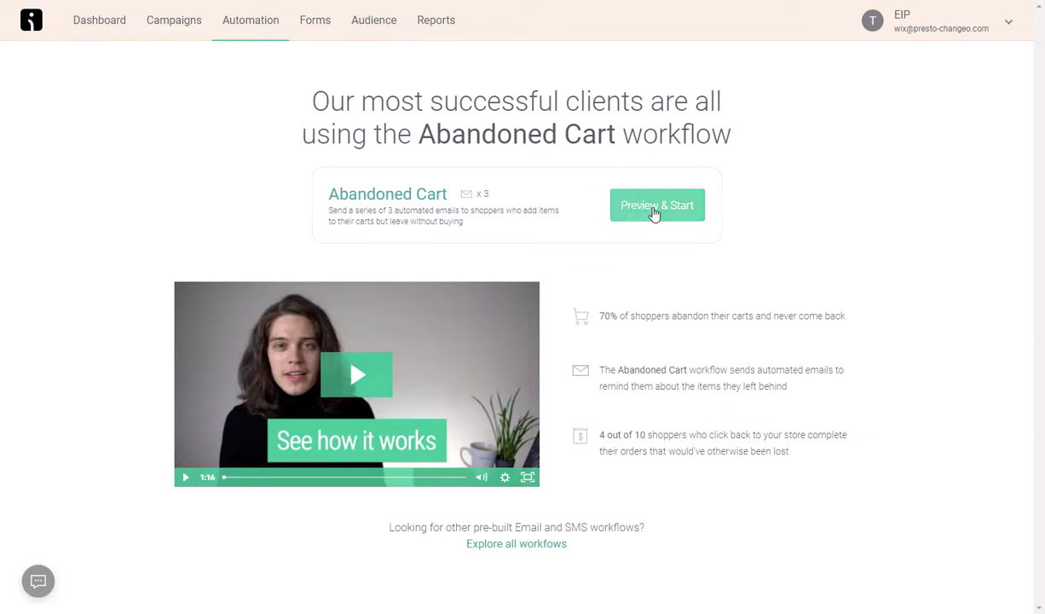
click(654, 209)
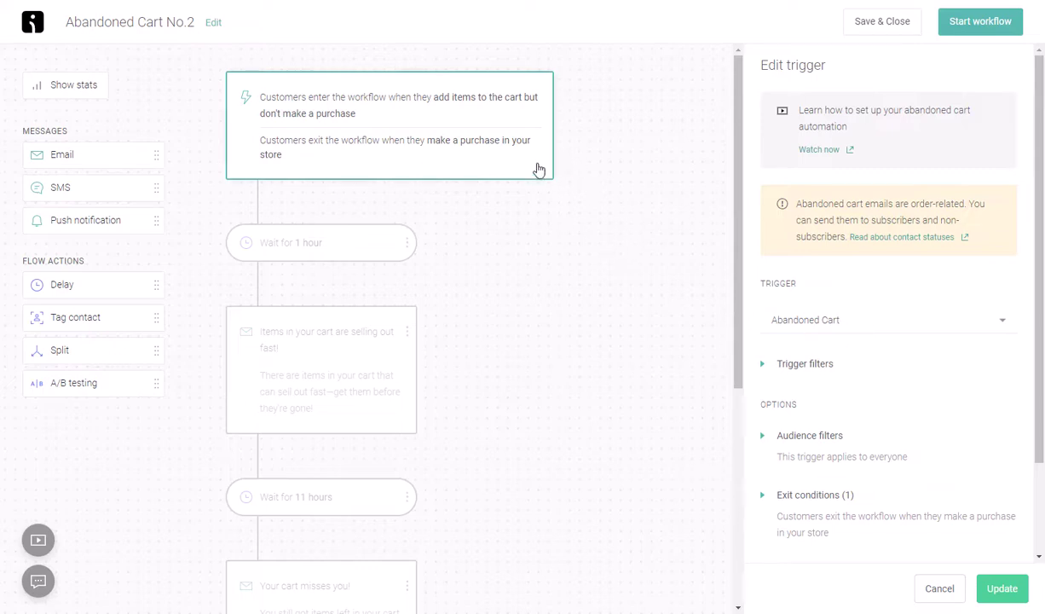
- Expand the Abandoned Cart trigger's filters and list the available trigger filters
scroll(831, 367, down, 1)
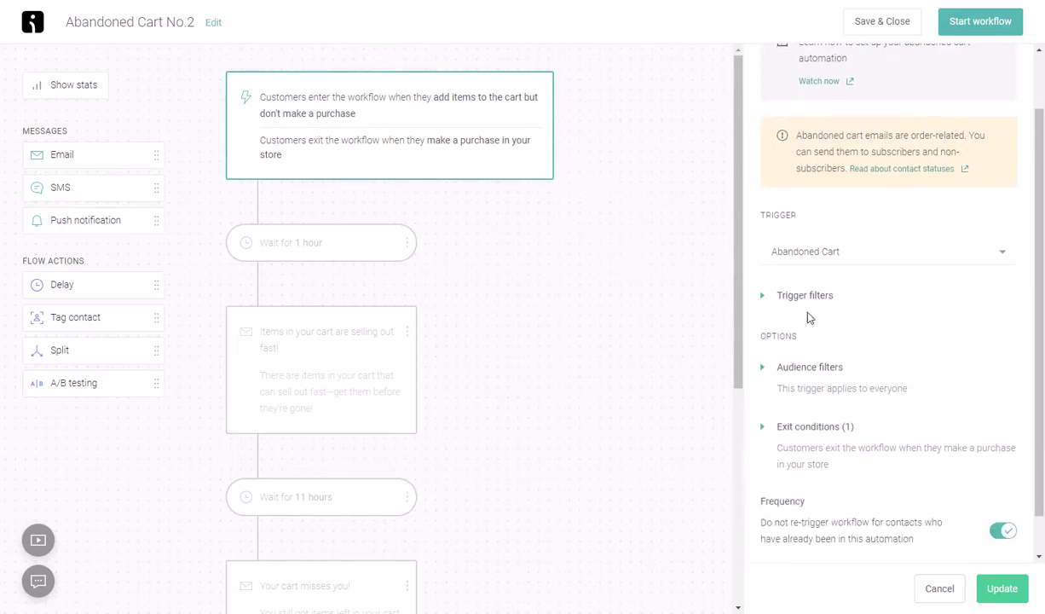
click(763, 298)
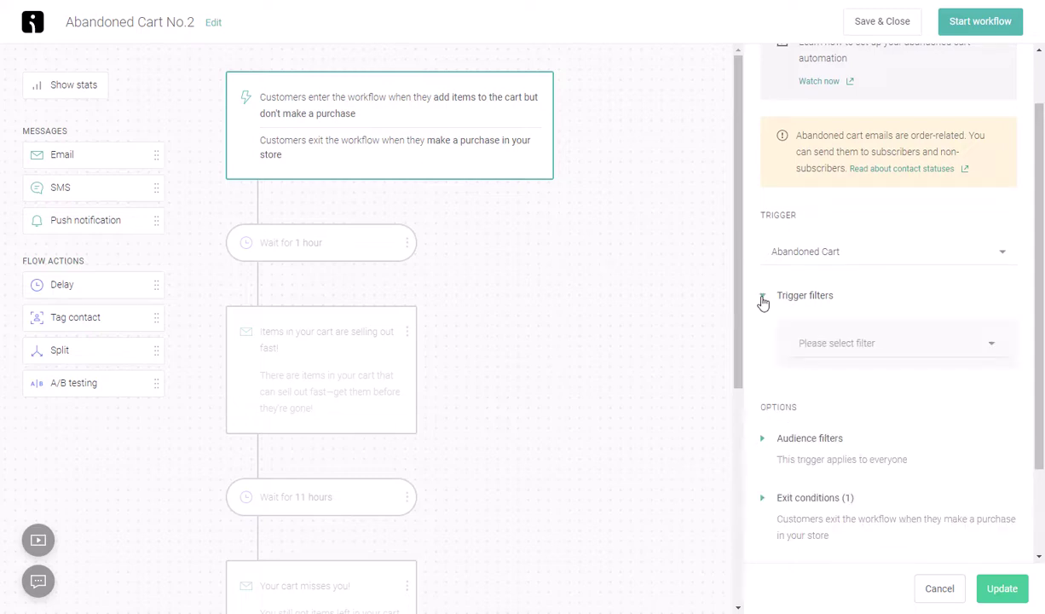
click(879, 345)
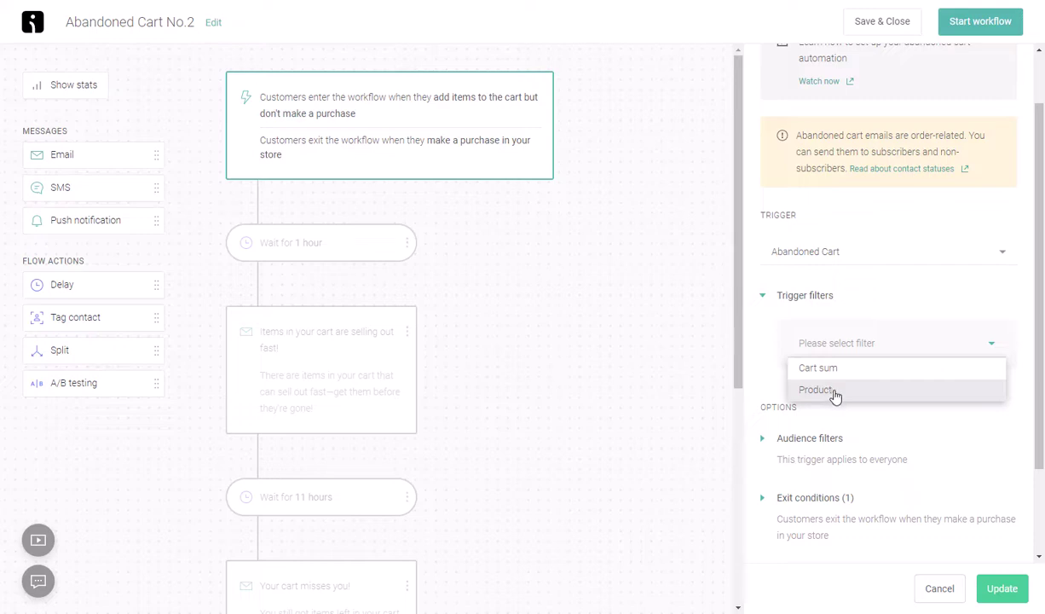
- Review the audience filter options, confirming none are applied, then close the list
click(827, 440)
click(863, 492)
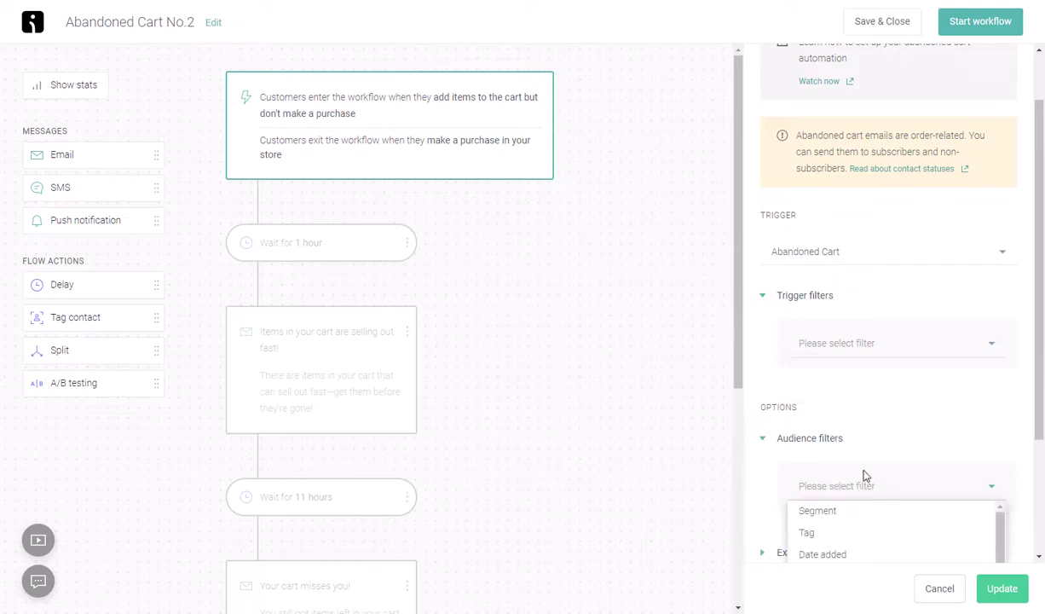
scroll(863, 476, down, 1)
scroll(848, 456, down, 2)
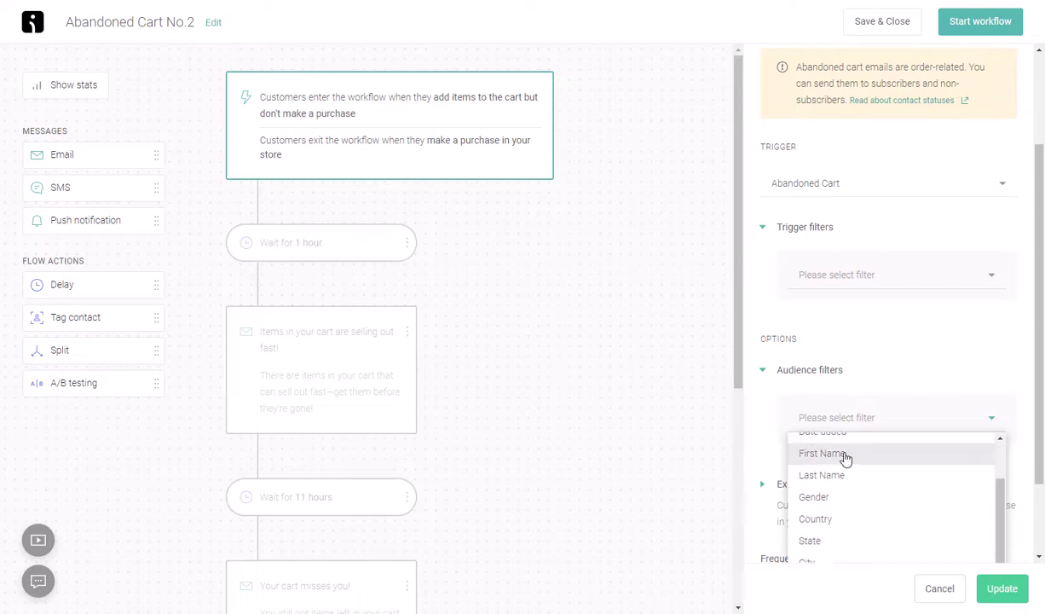
scroll(836, 511, down, 1)
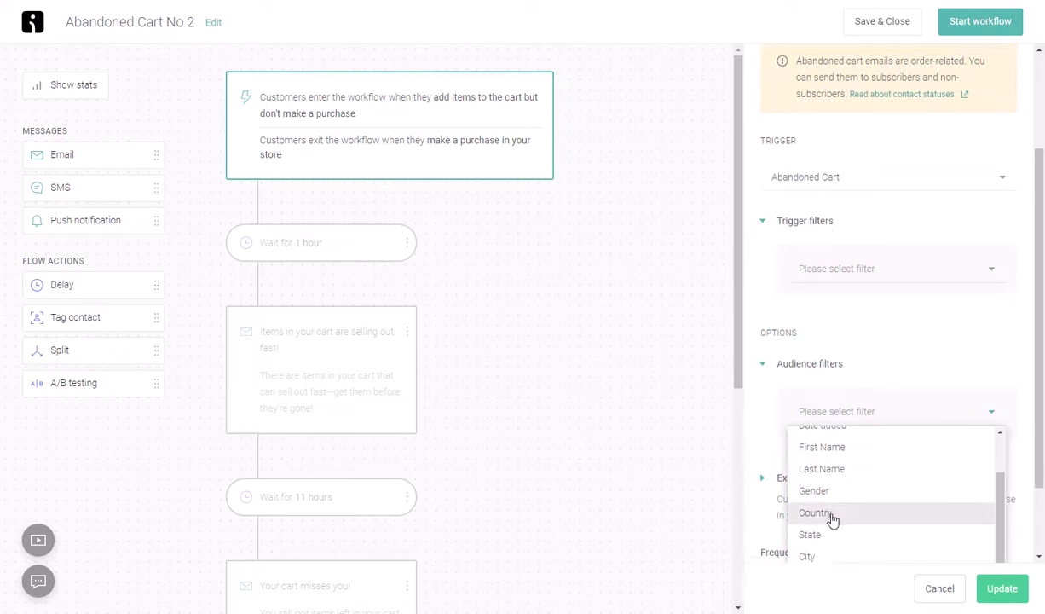
scroll(831, 512, down, 1)
click(861, 248)
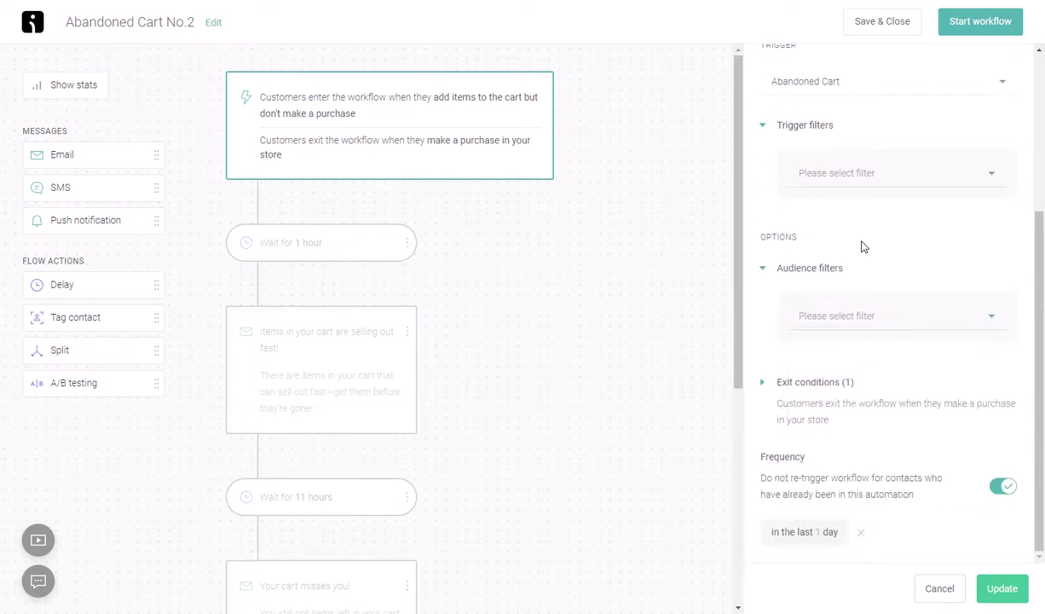
- Check the Order Placed exit condition, then bring up the 1-hour wait step's settings
click(763, 382)
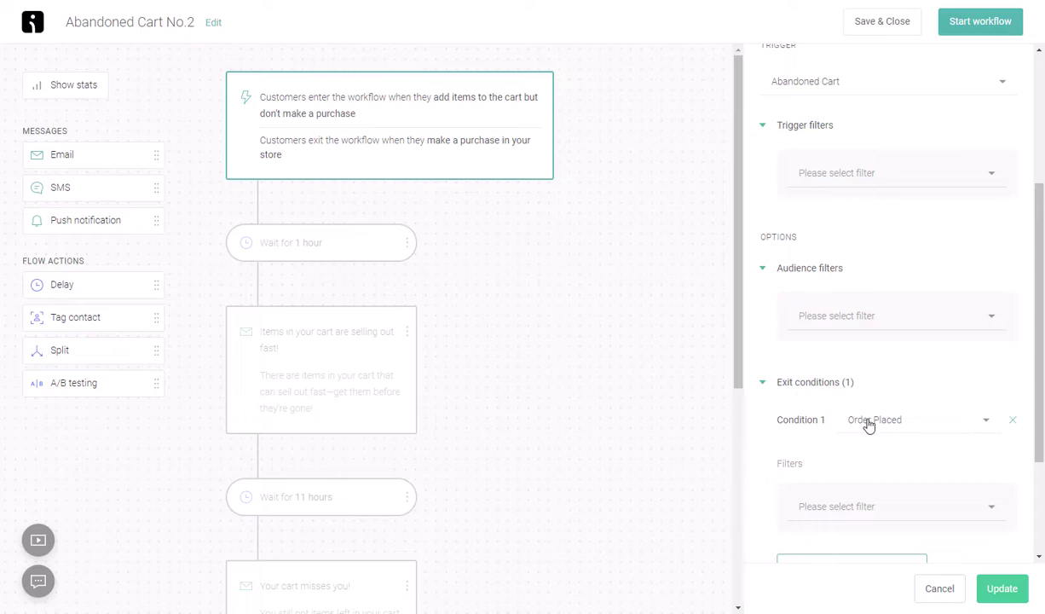
click(763, 383)
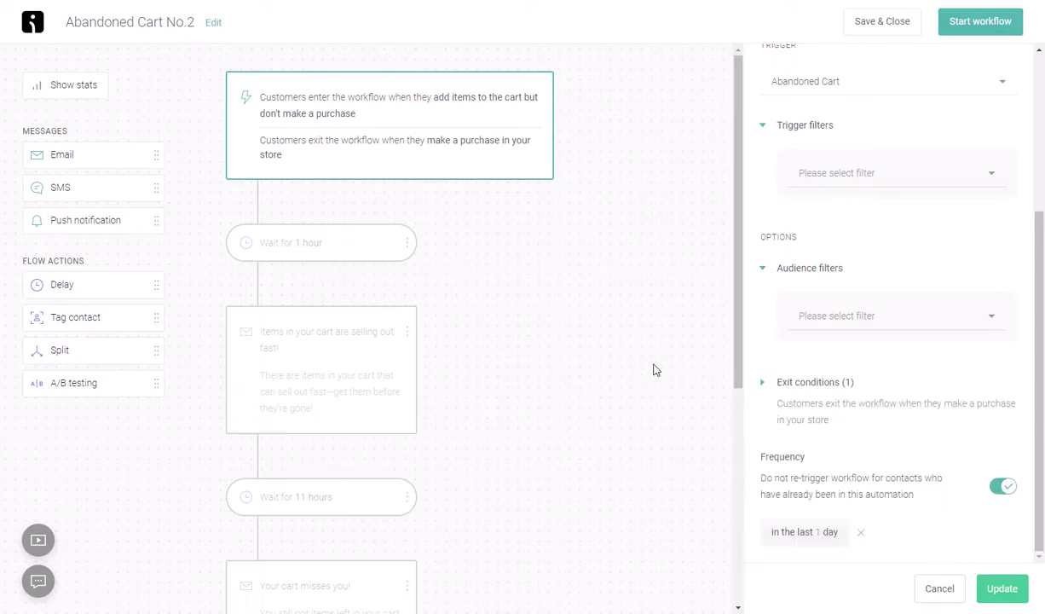
click(315, 246)
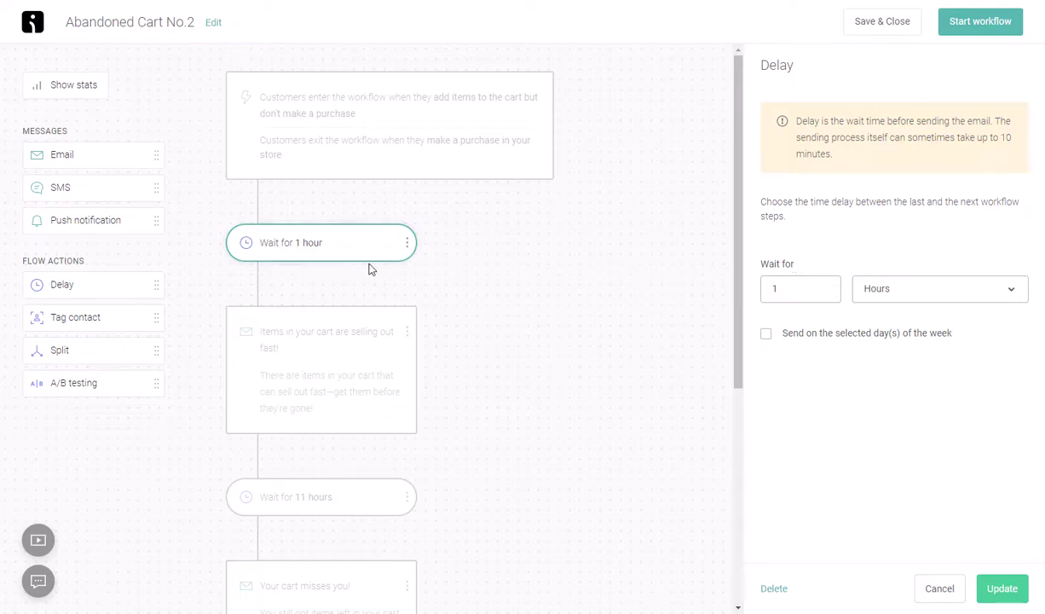
- Review the first email's settings and open 'Items in your cart are selling out fast!' for editing
click(337, 353)
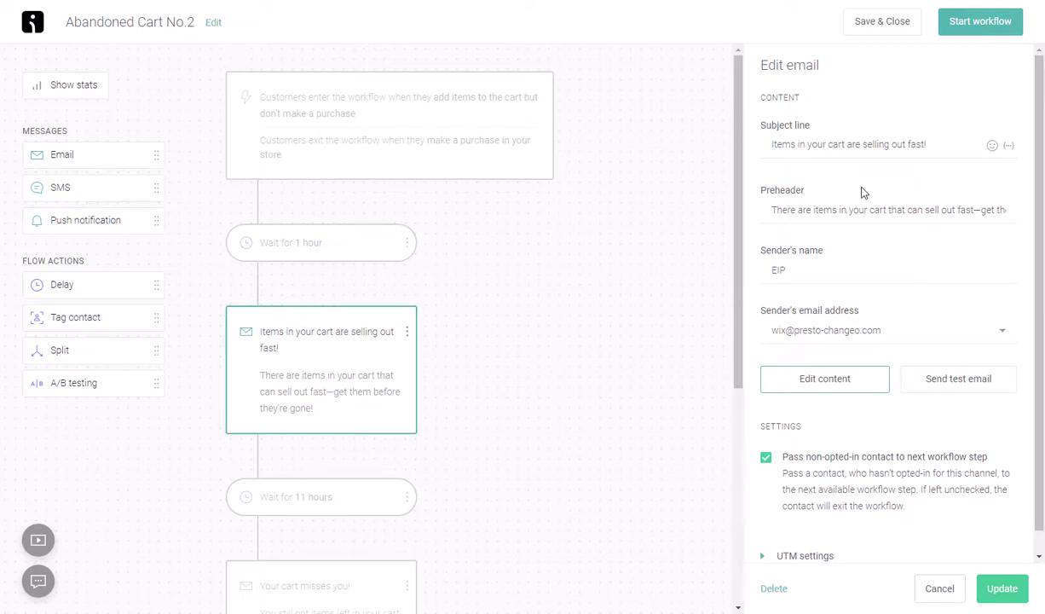
scroll(850, 169, down, 1)
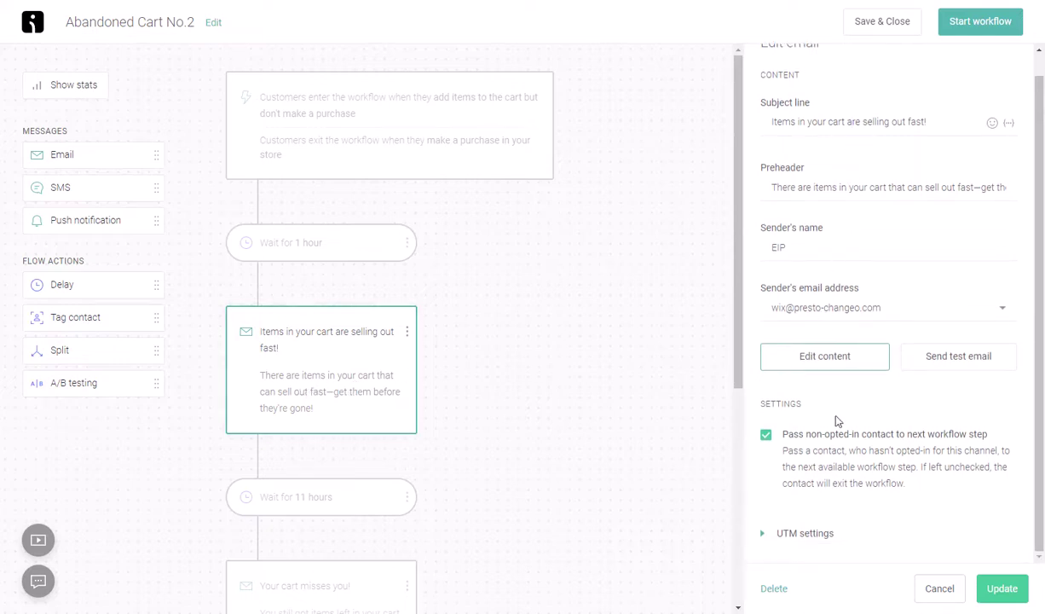
click(840, 365)
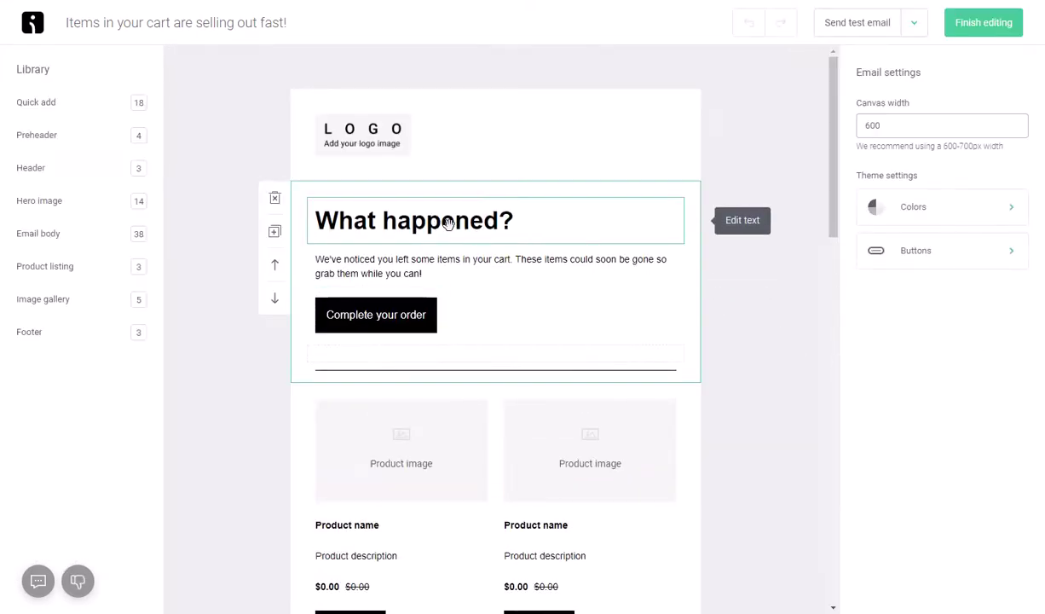
- Scroll through the 'Items in your cart are selling out fast!' template and finish editing
scroll(494, 315, down, 1)
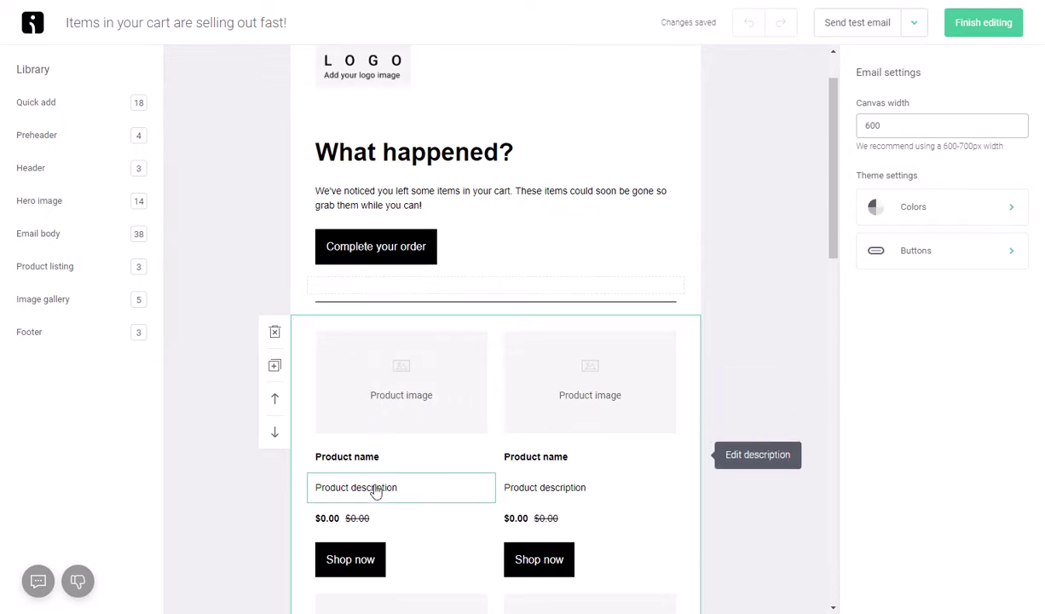
scroll(593, 538, down, 2)
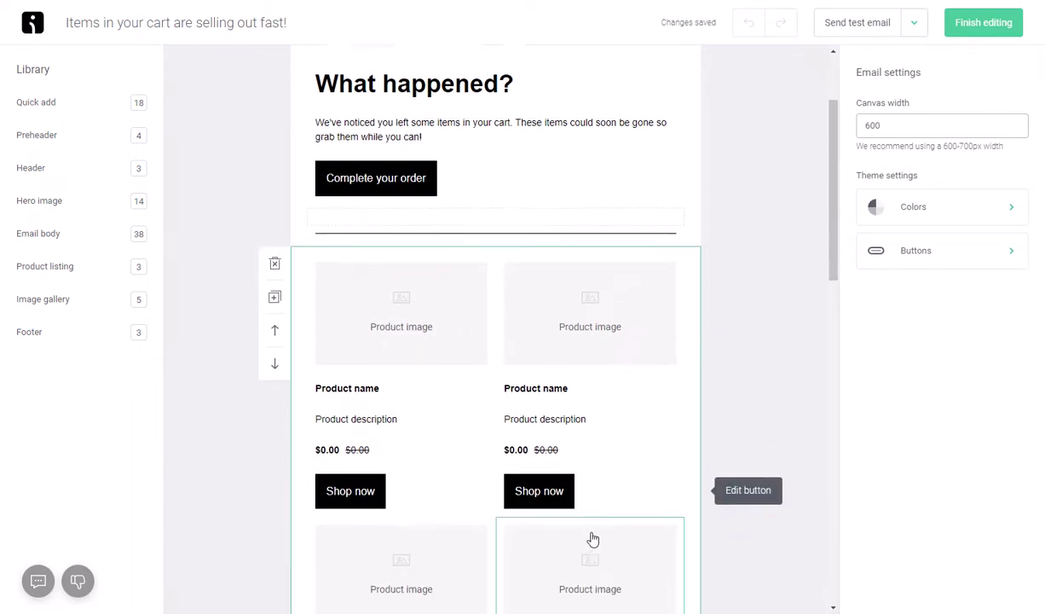
scroll(402, 427, up, 4)
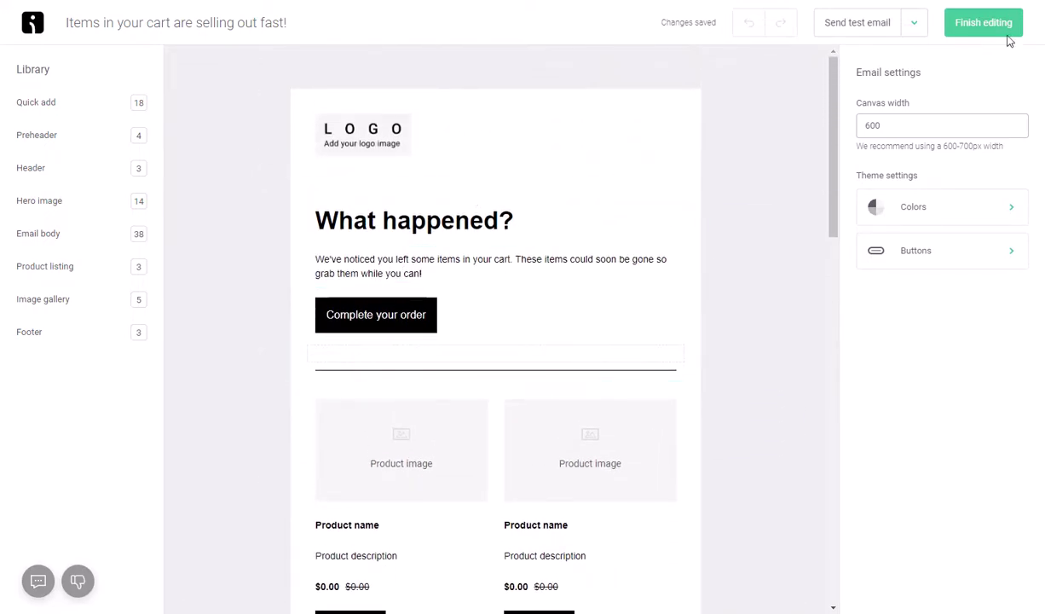
click(974, 24)
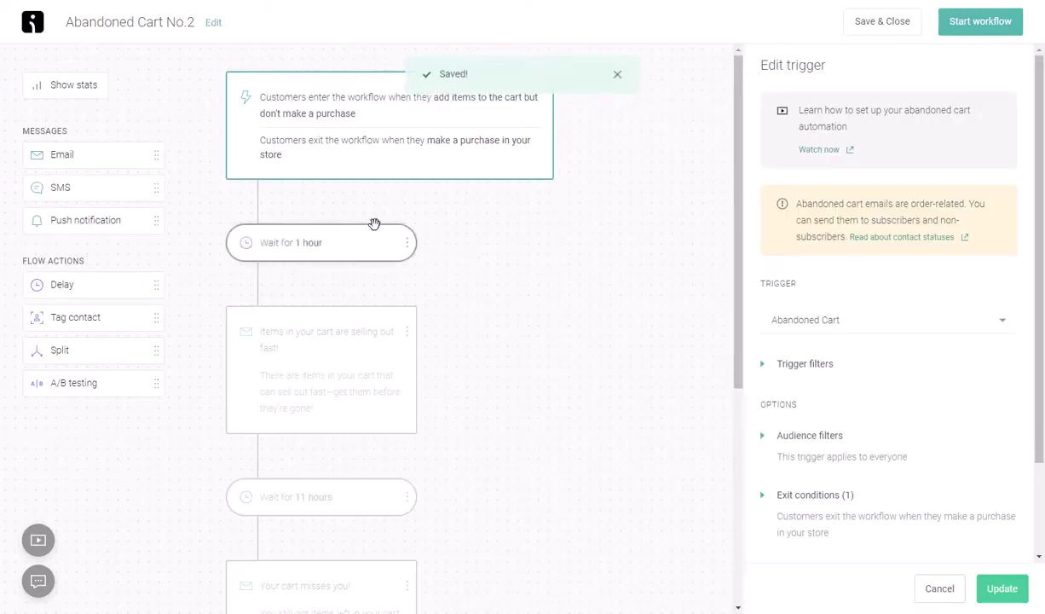
- Review the 'Your cart misses you!' email's settings and content, then open the 15% discount email's settings
scroll(322, 294, down, 1)
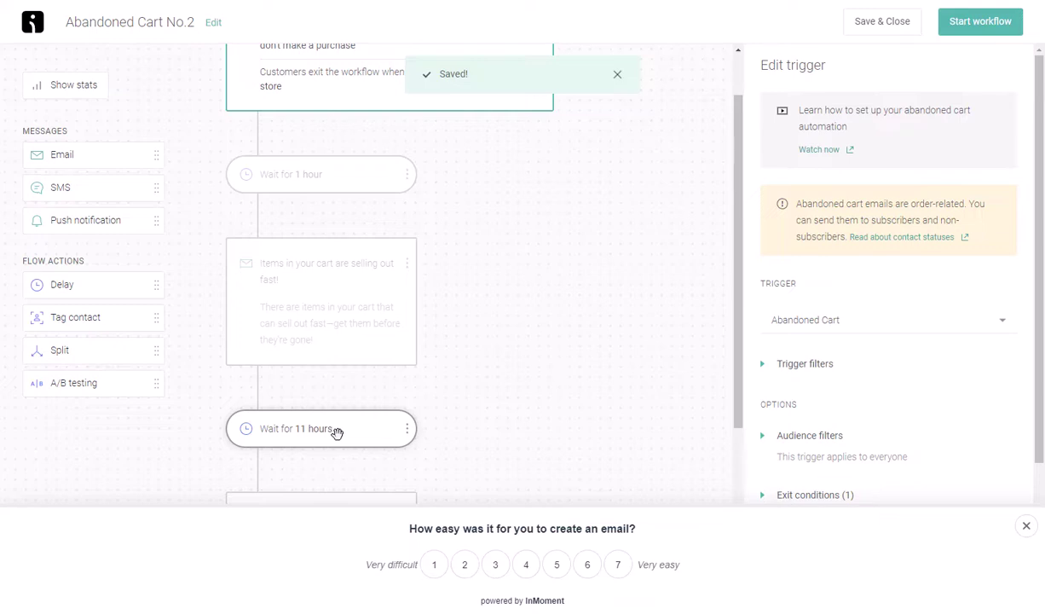
scroll(323, 376, down, 1)
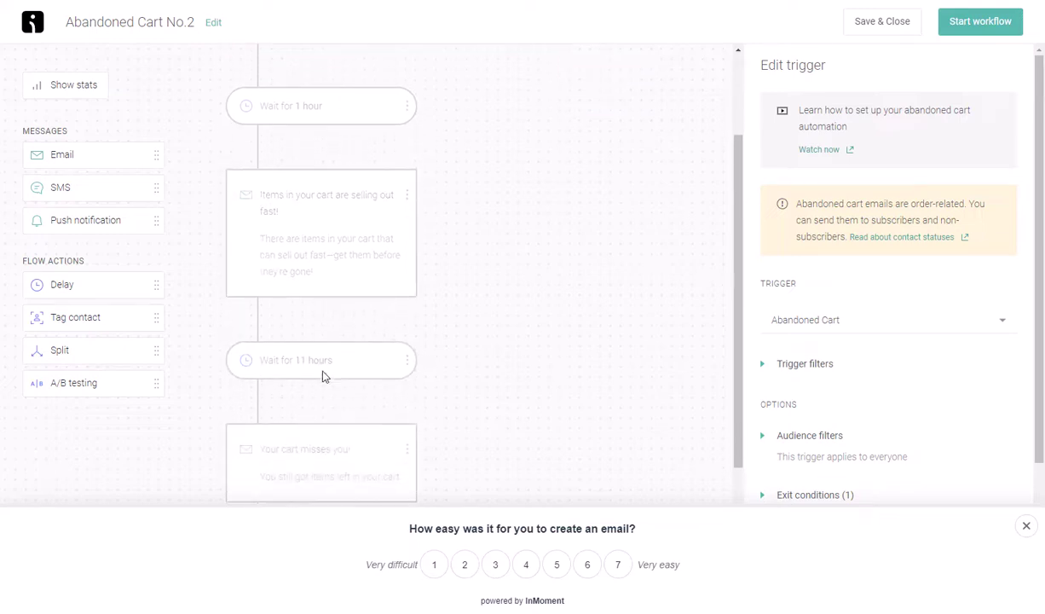
scroll(324, 376, down, 1)
scroll(329, 294, down, 1)
click(335, 317)
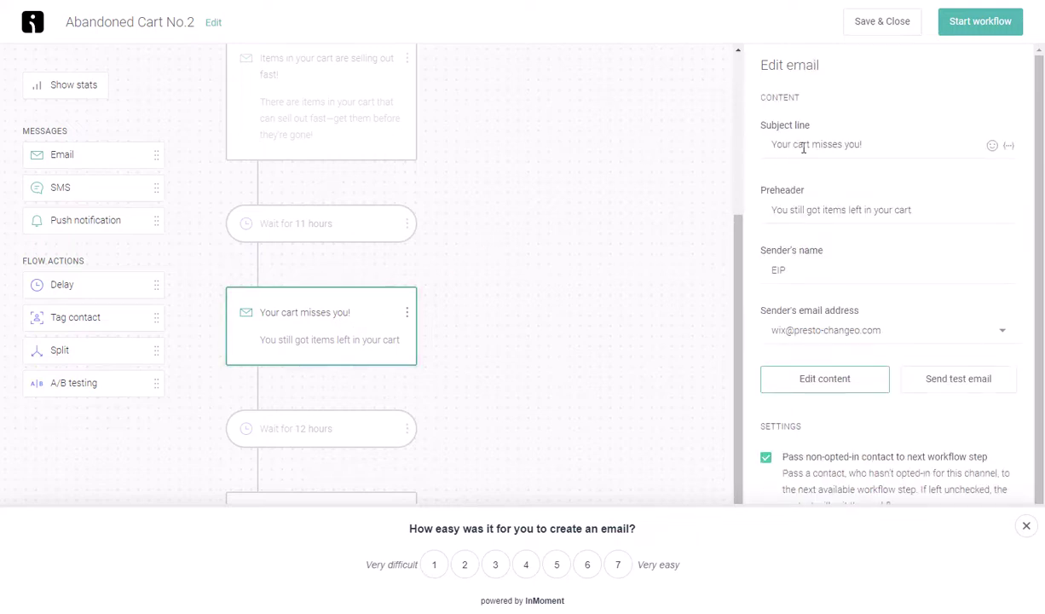
click(827, 383)
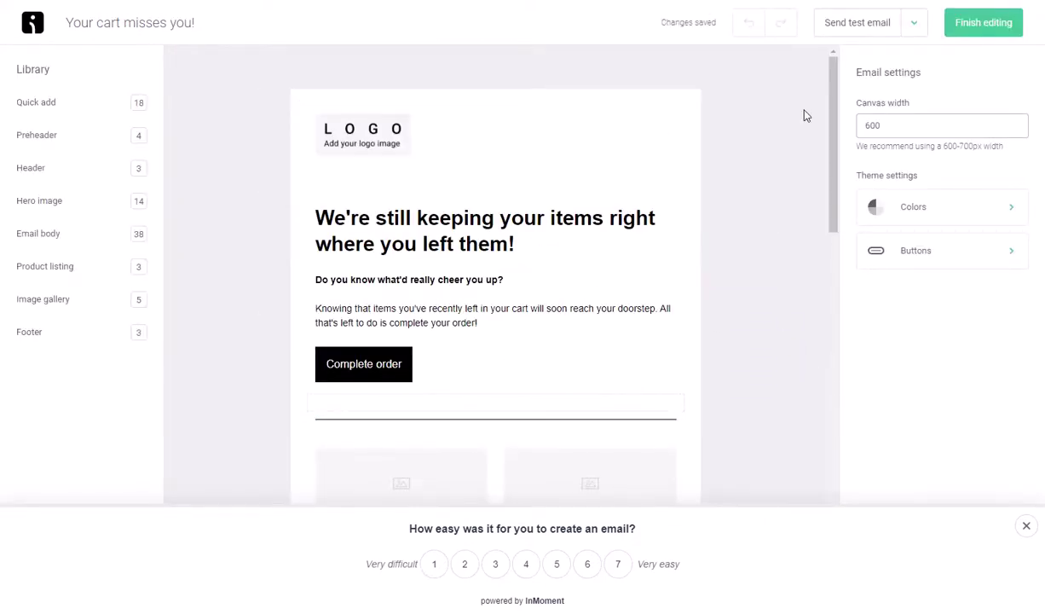
click(989, 26)
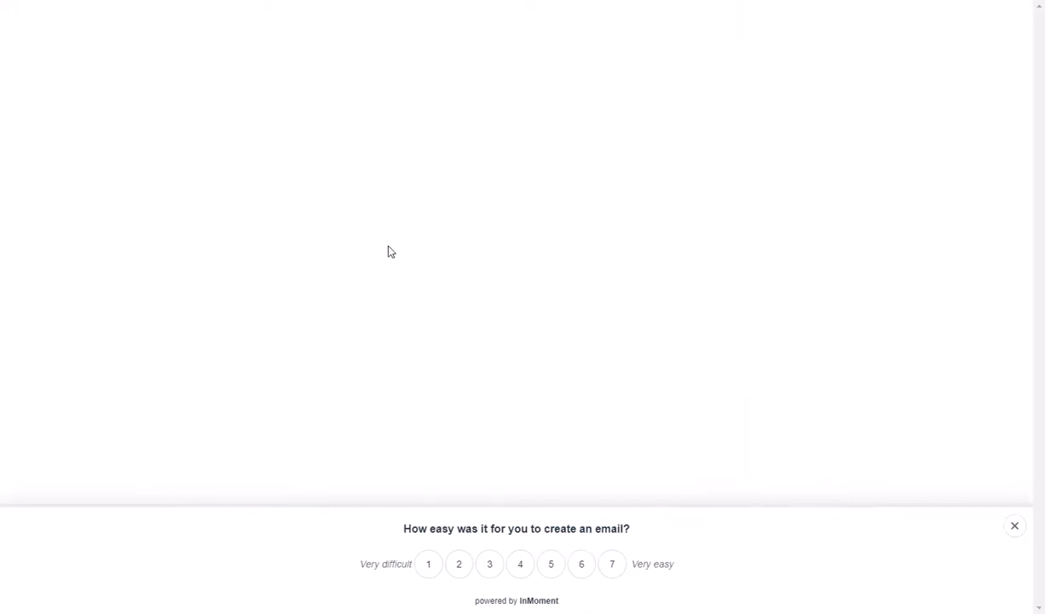
scroll(345, 283, down, 5)
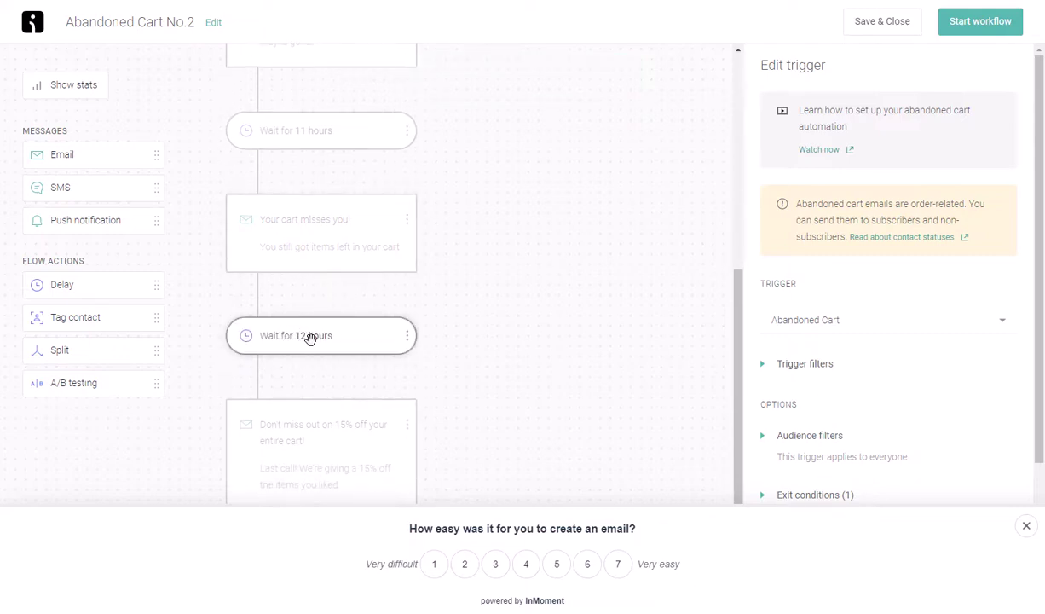
click(343, 452)
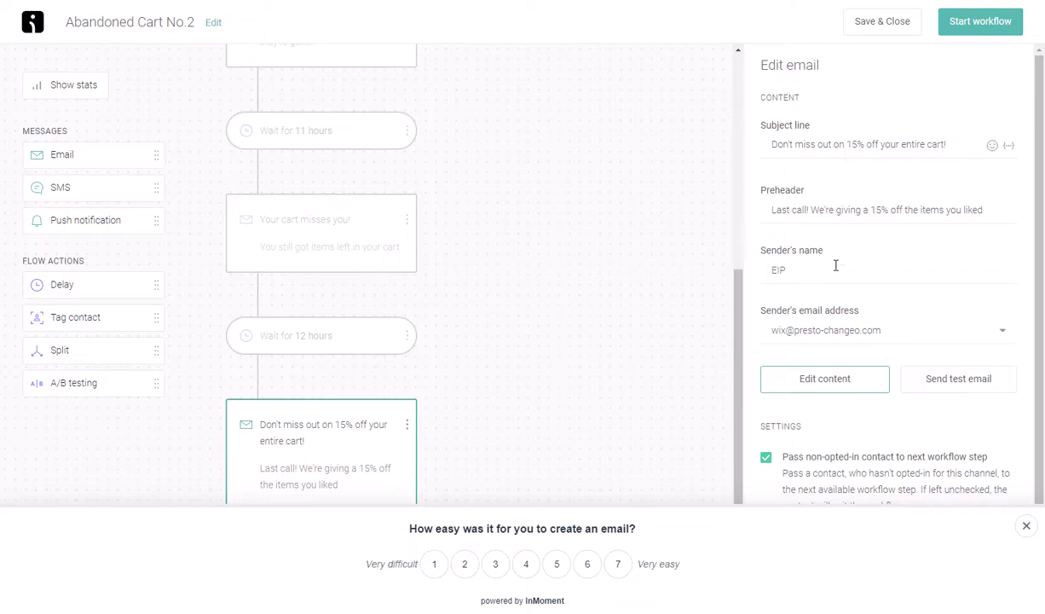
- Scroll through the 'Don't miss out on 15% off your entire cart!' template and finish editing
click(825, 384)
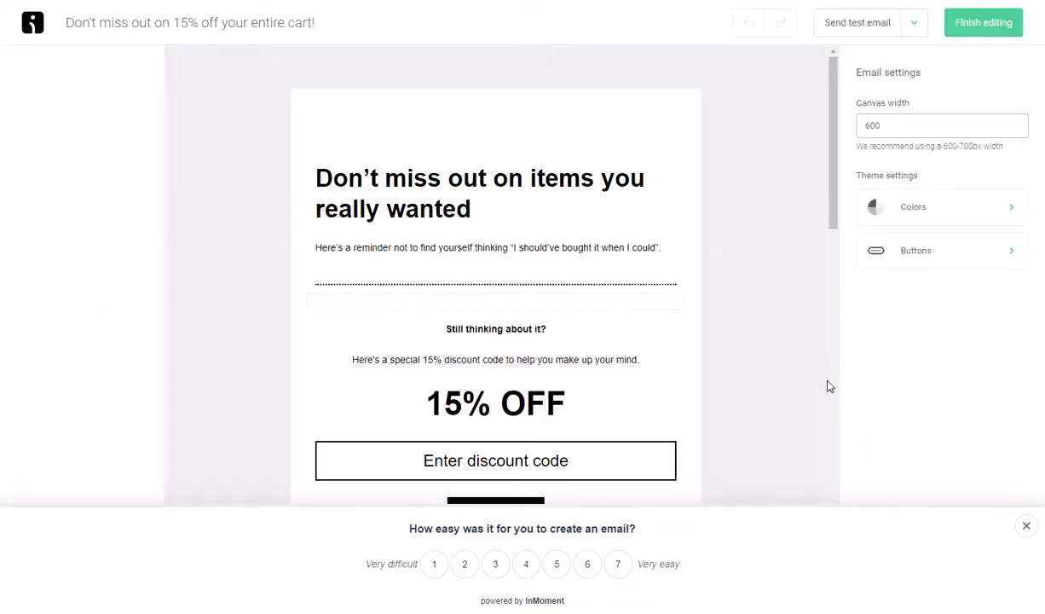
scroll(566, 396, down, 1)
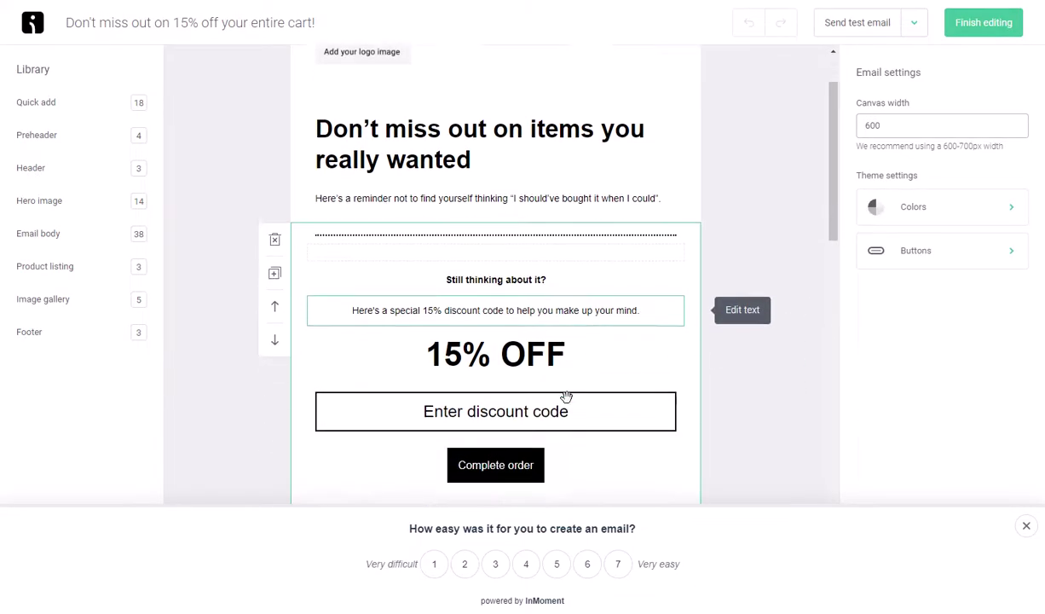
scroll(566, 396, down, 1)
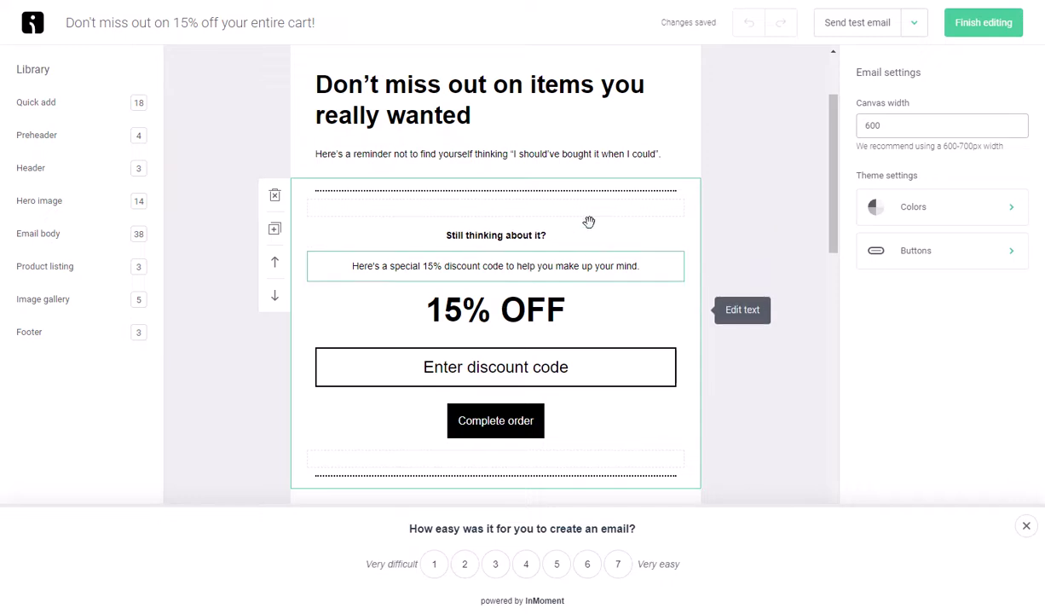
click(977, 26)
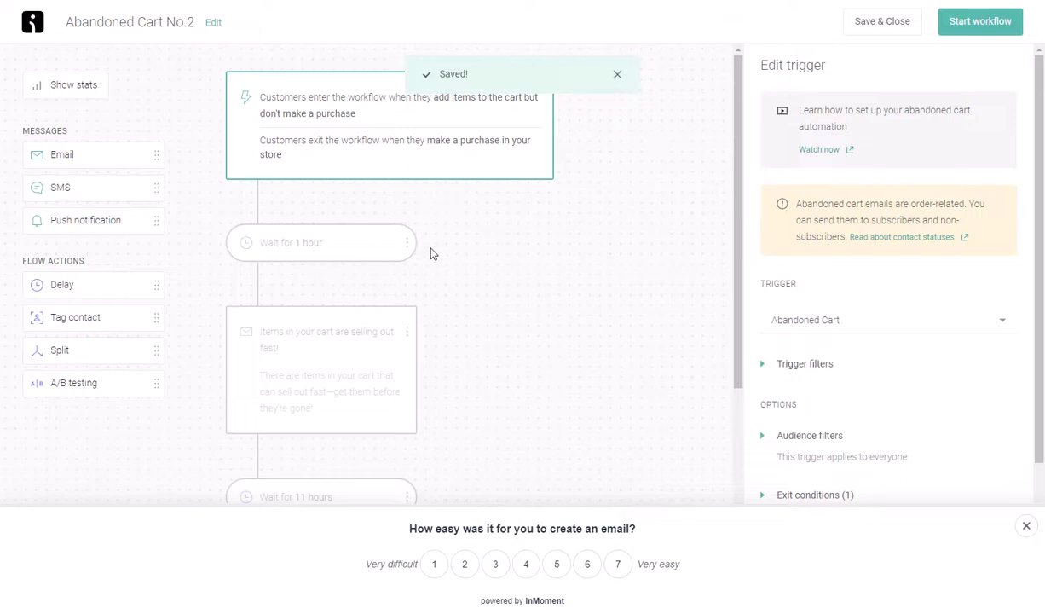
scroll(430, 253, down, 5)
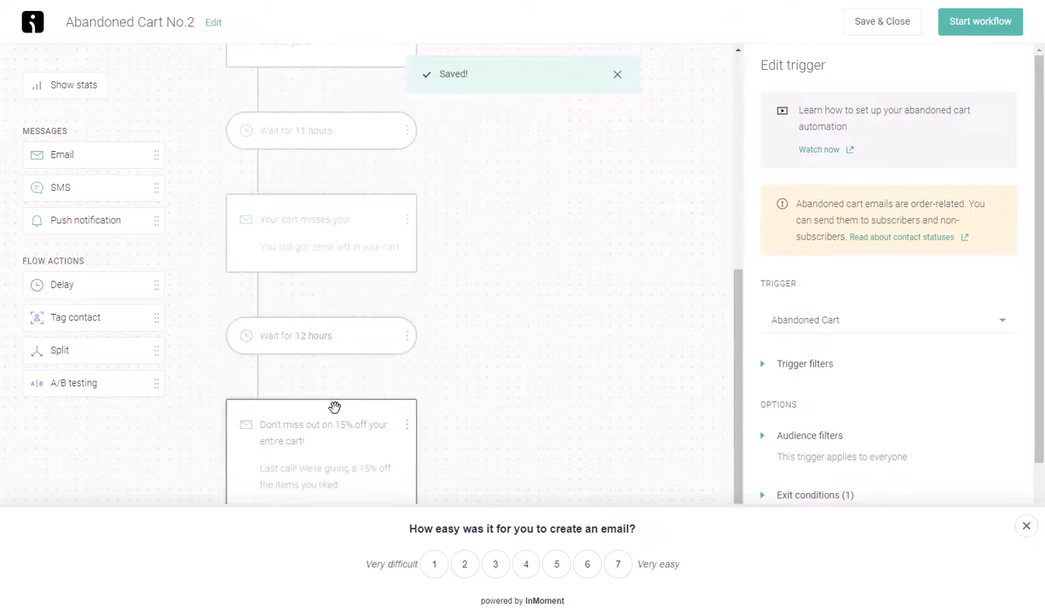
- Check the discount email step's actions menu without changes, then start the Abandoned Cart No.2 workflow
click(408, 428)
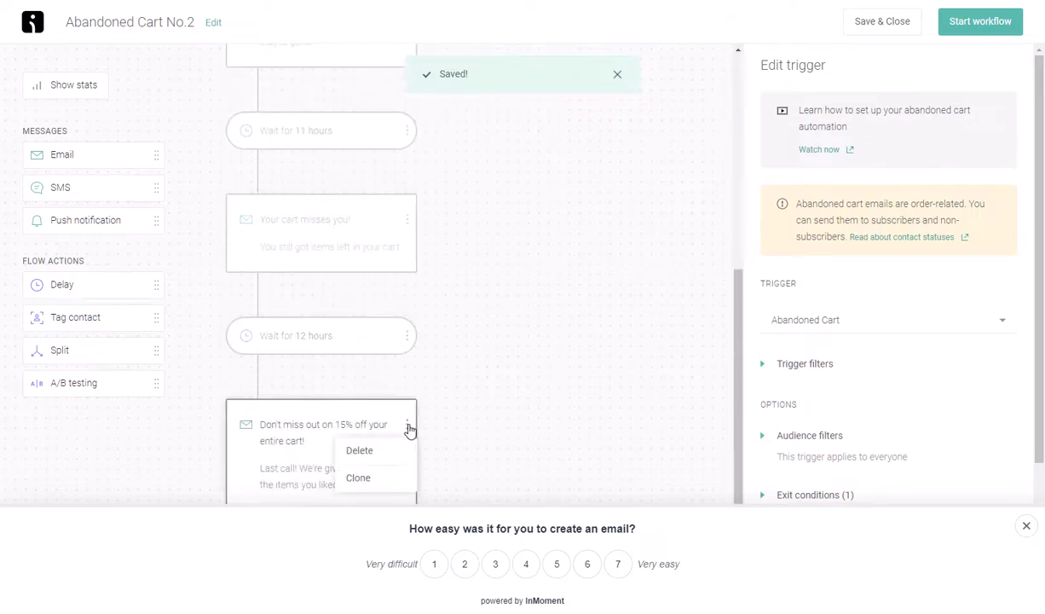
click(512, 324)
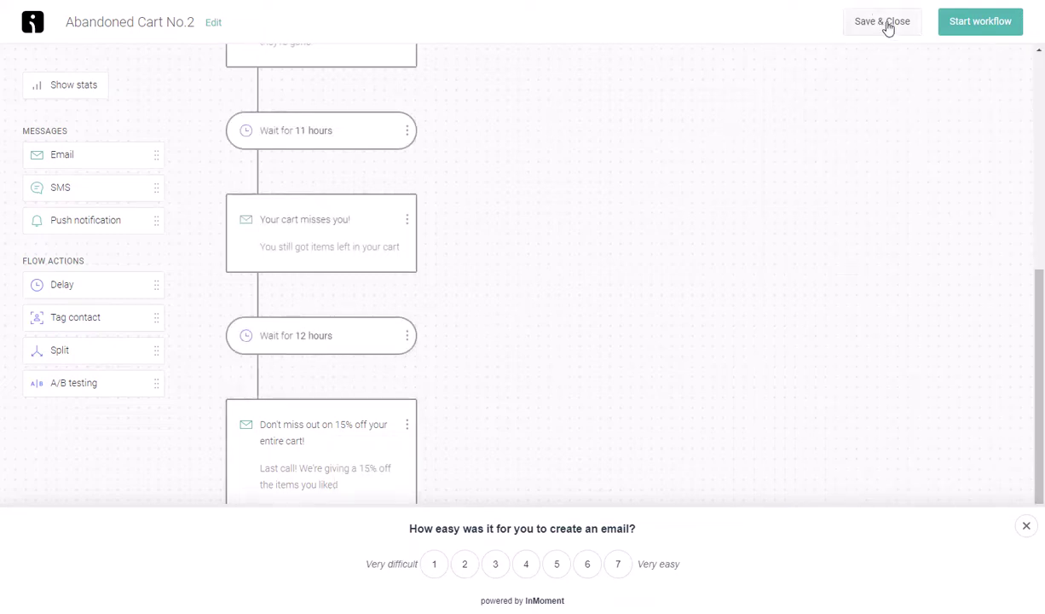
click(970, 30)
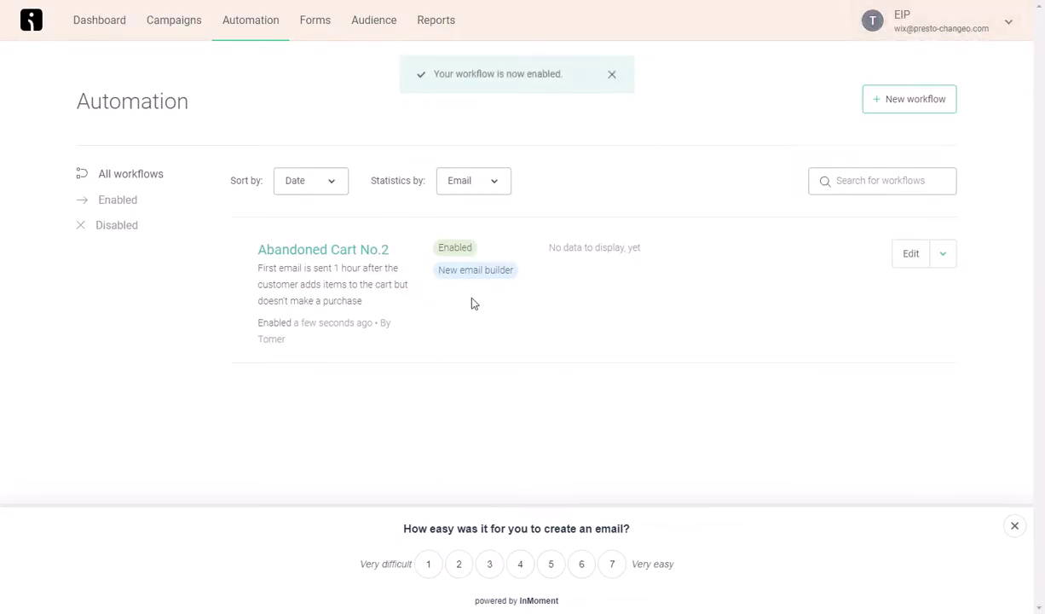